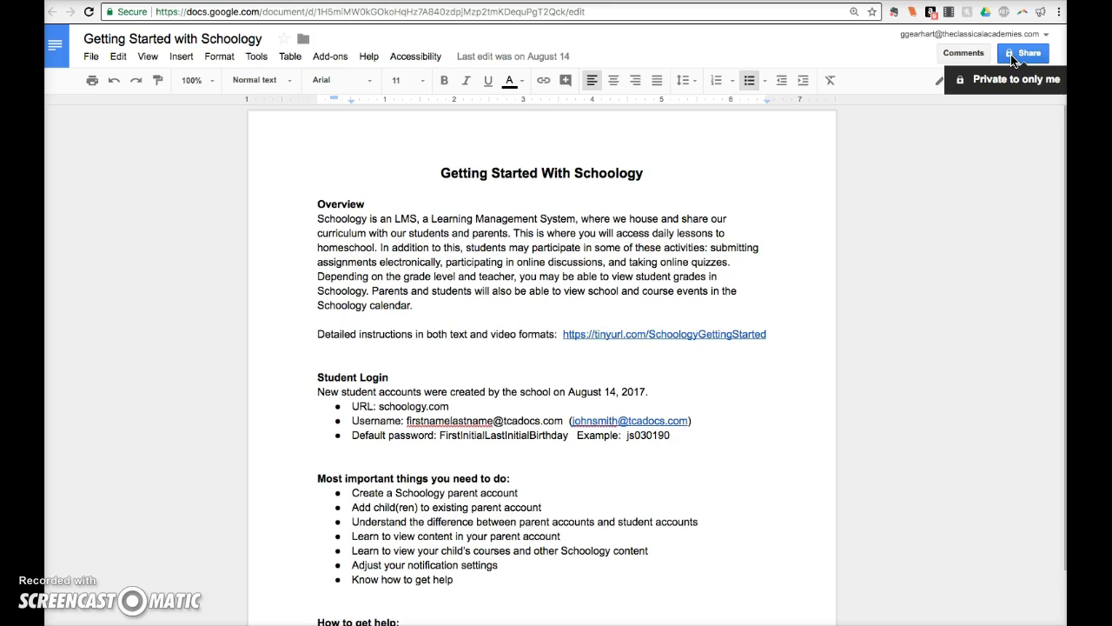
Open the document's sharing options and add the first collaborator by their suggested contact
{"action": "left_click", "coordinate": [1014, 61]}
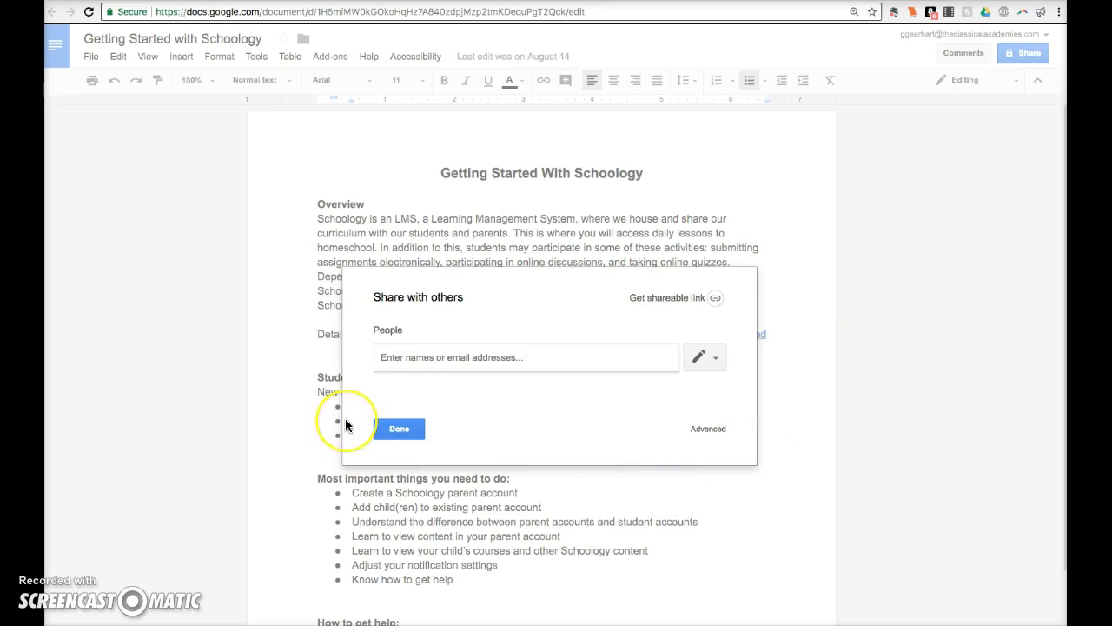
{"action": "left_click", "coordinate": [387, 357]}
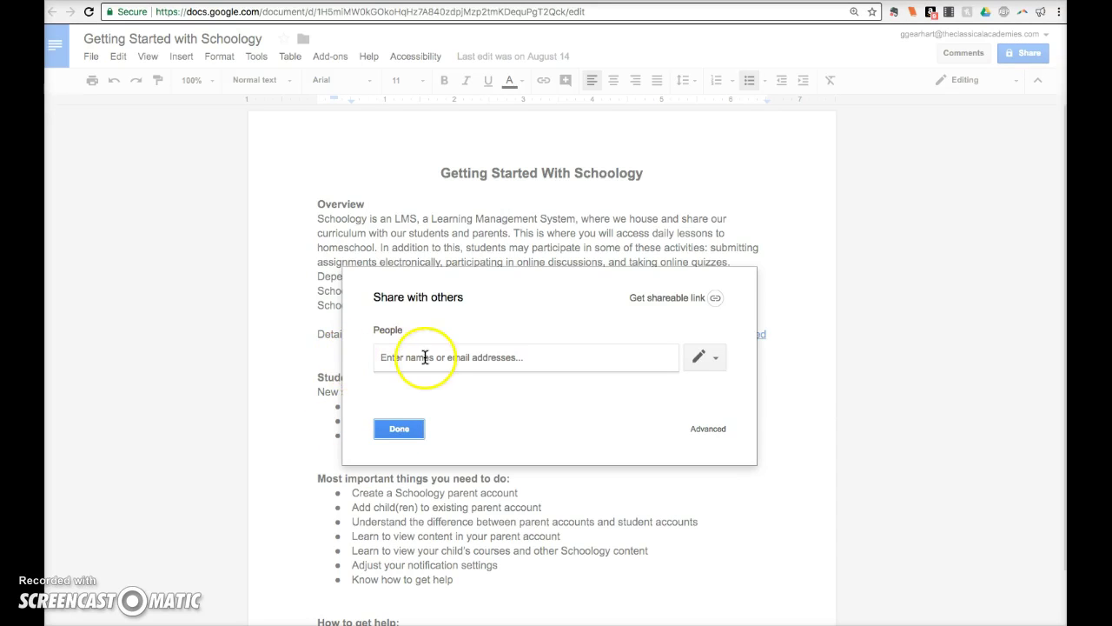
{"action": "left_click", "coordinate": [425, 357]}
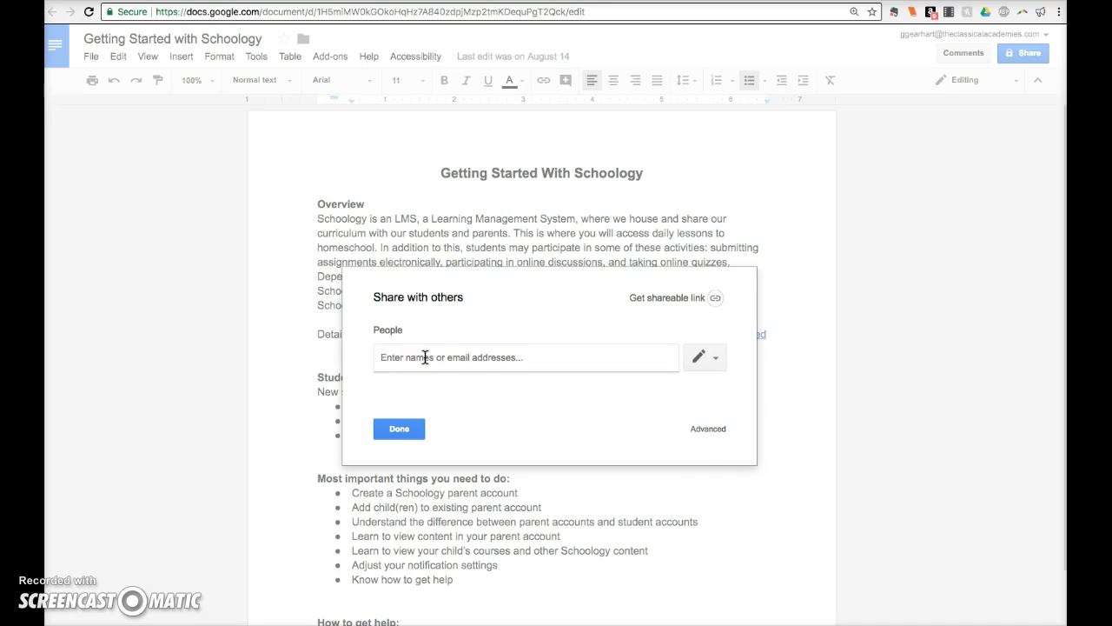
{"action": "type", "text": "andee"}
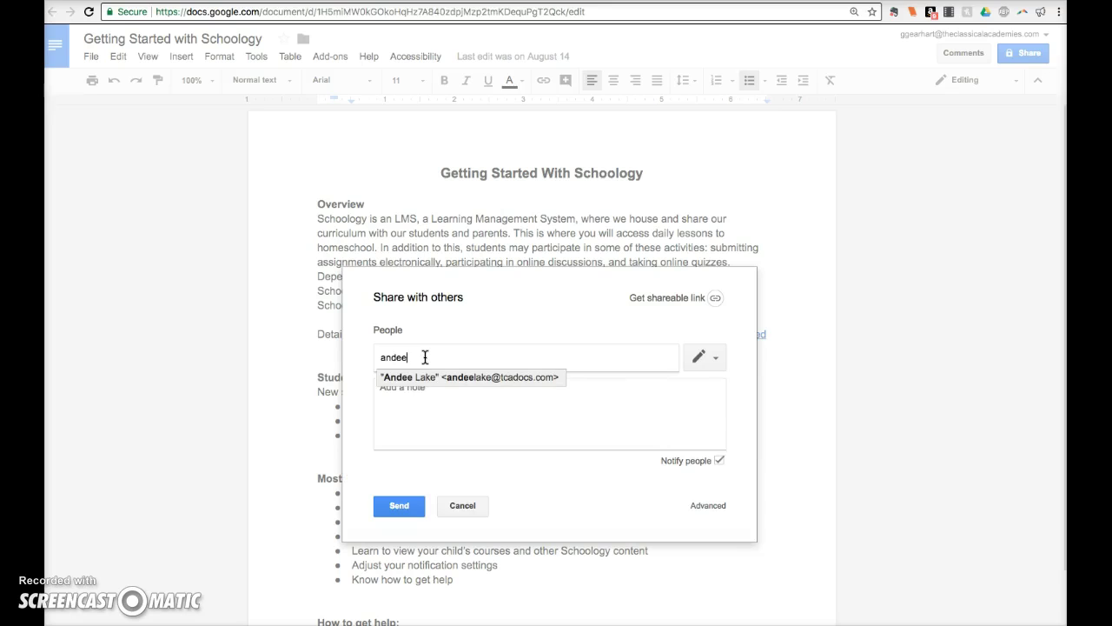
{"action": "key", "text": "Return"}
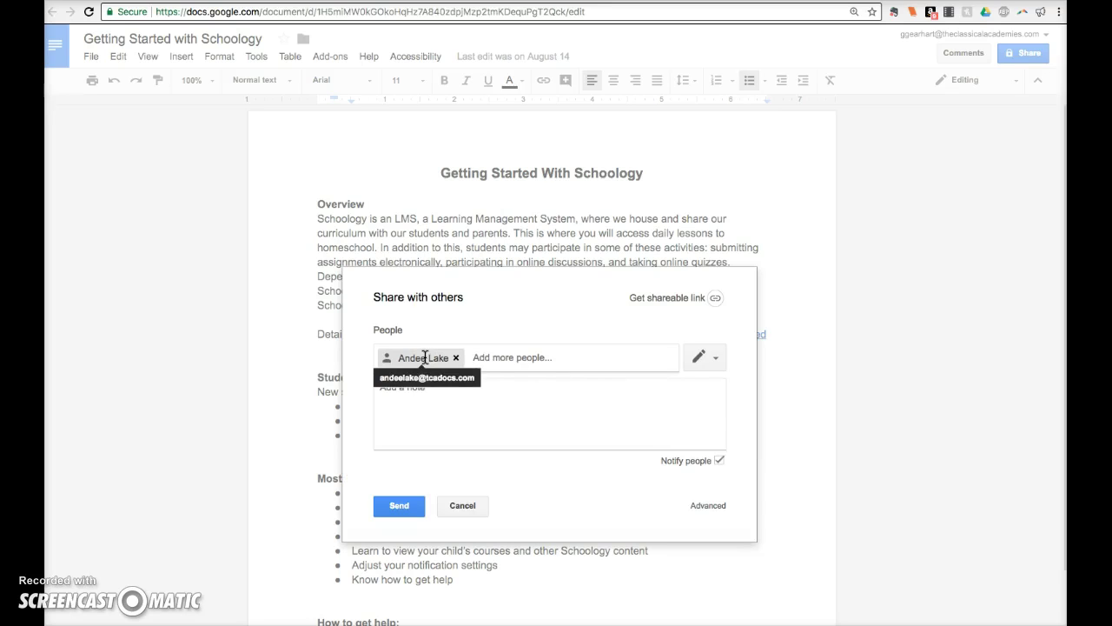
Add a second collaborator, keeping the Can edit permission for both, and send the sharing invitation
{"action": "left_click", "coordinate": [477, 357]}
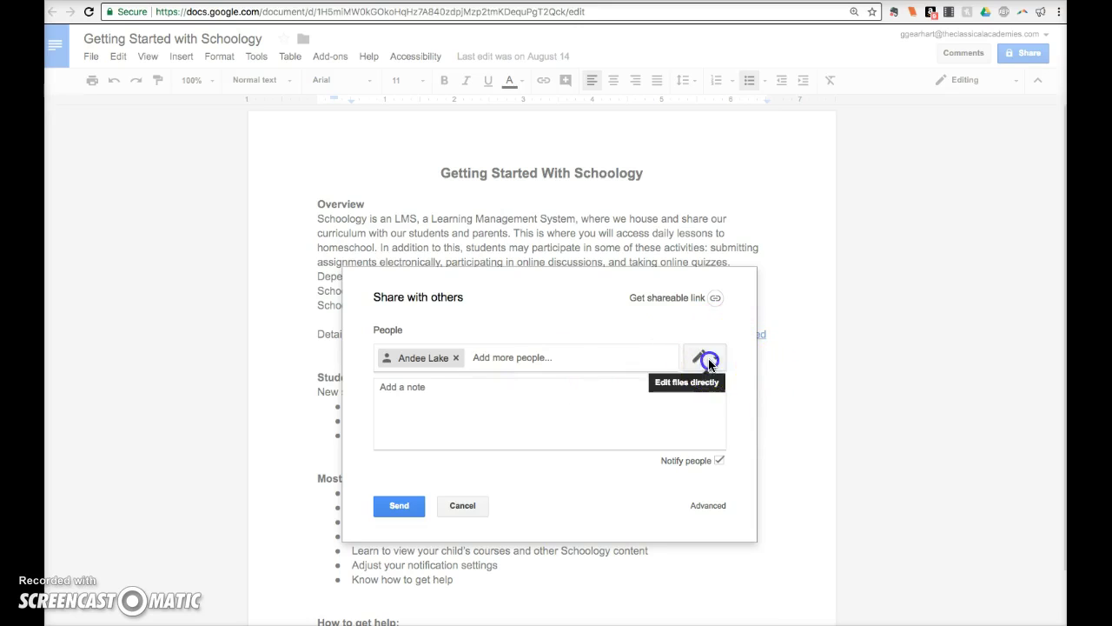
{"action": "left_click", "coordinate": [707, 363]}
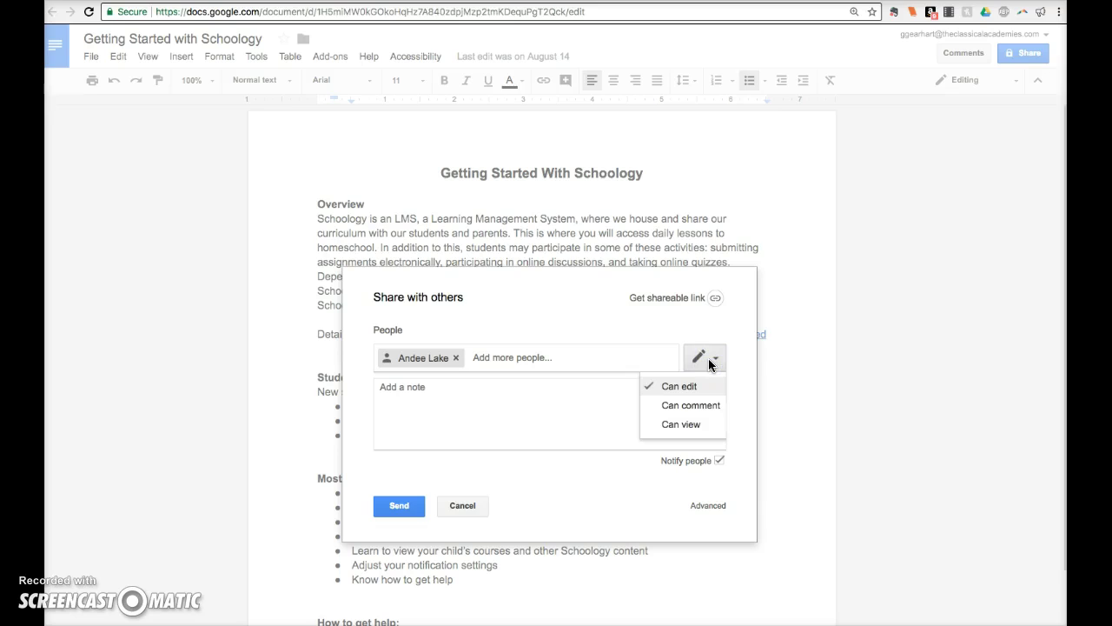
{"action": "left_click", "coordinate": [496, 365]}
{"action": "left_click", "coordinate": [497, 363]}
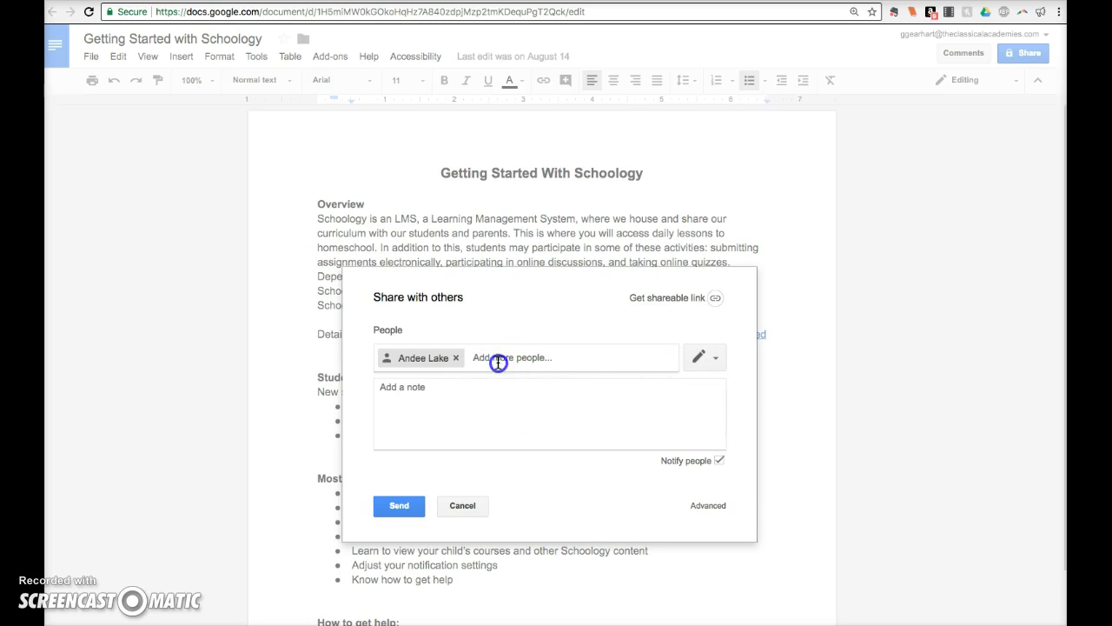
{"action": "type", "text": "megand"}
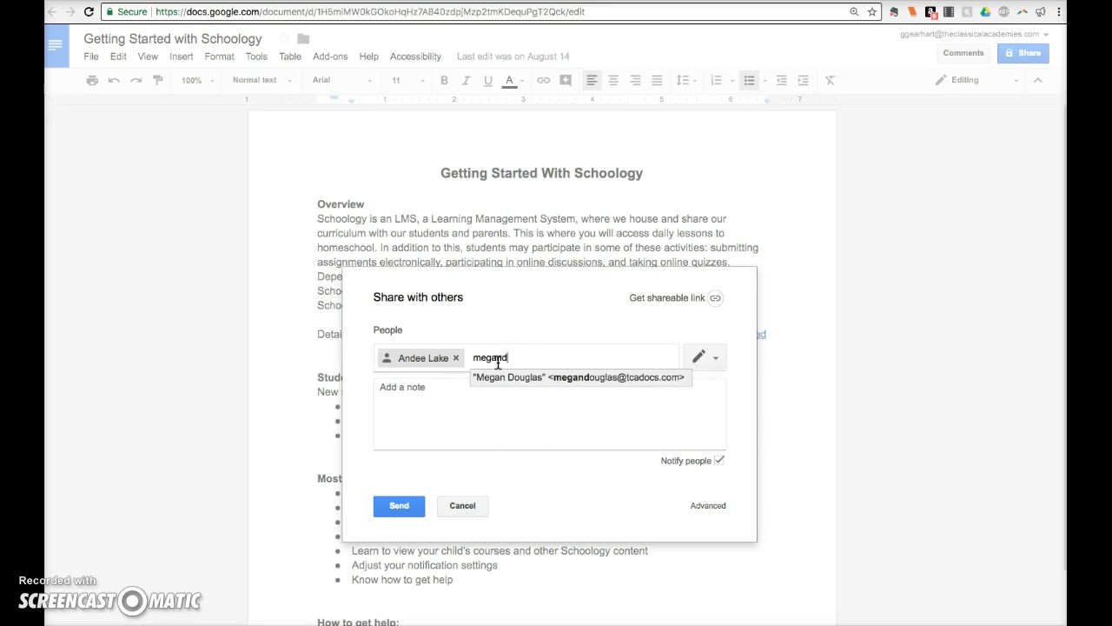
{"action": "key", "text": "Return"}
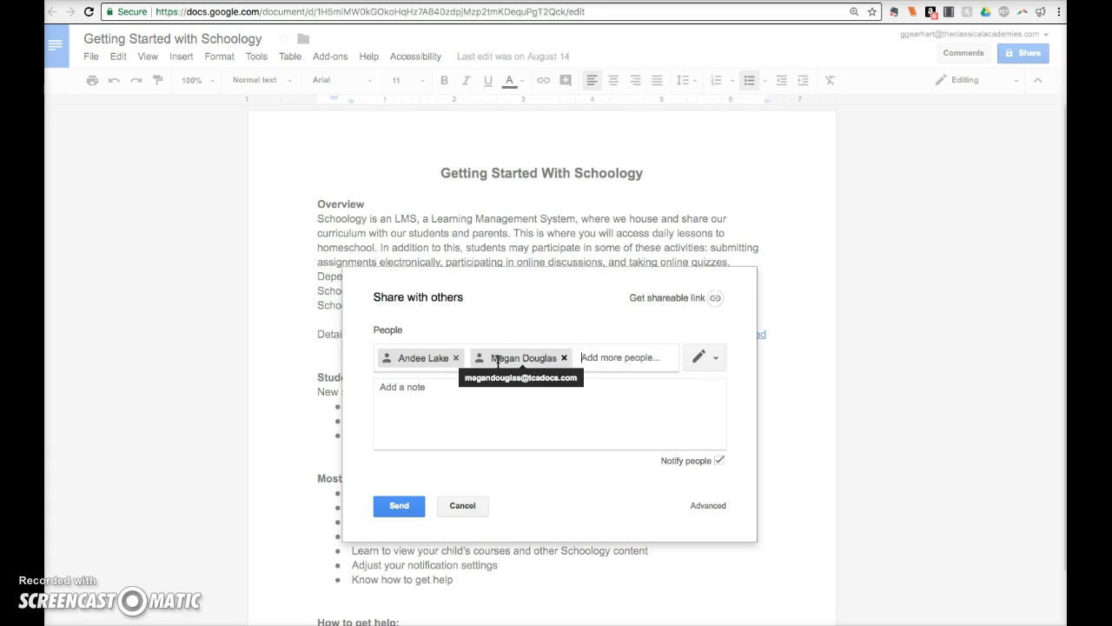
{"action": "left_click", "coordinate": [398, 508]}
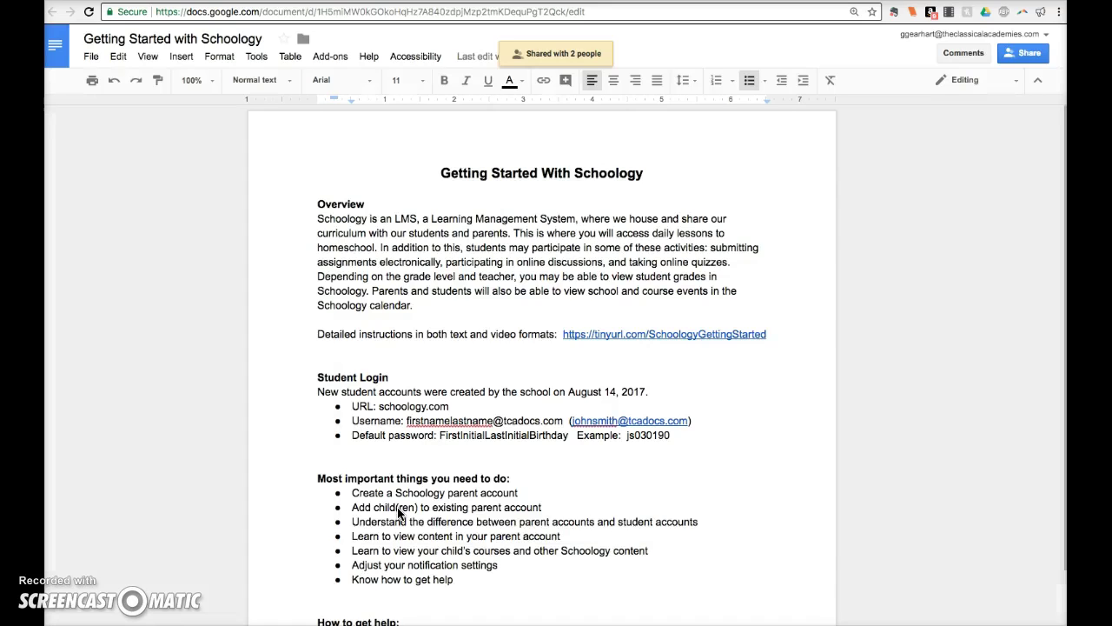
{"action": "left_click", "coordinate": [87, 604]}
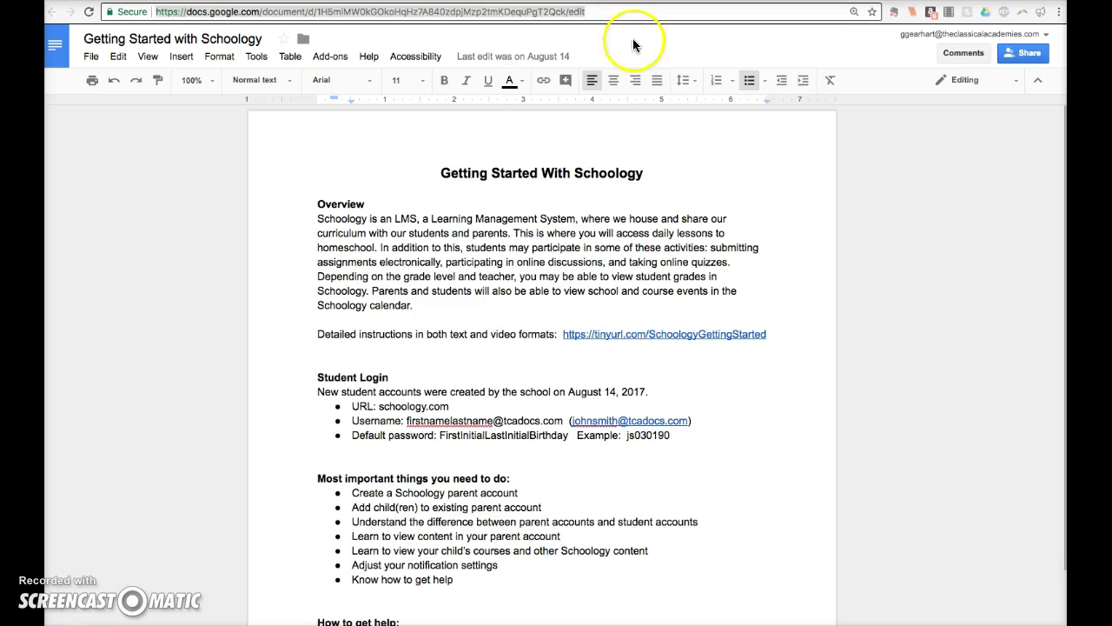
{"action": "left_click", "coordinate": [697, 12]}
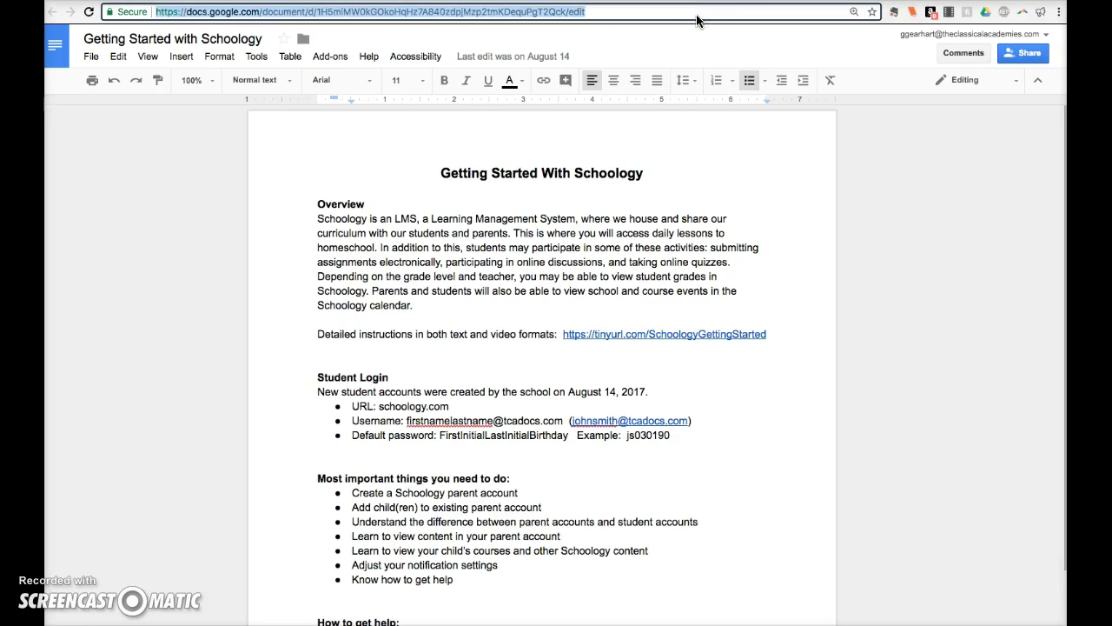
{"action": "left_click", "coordinate": [970, 300]}
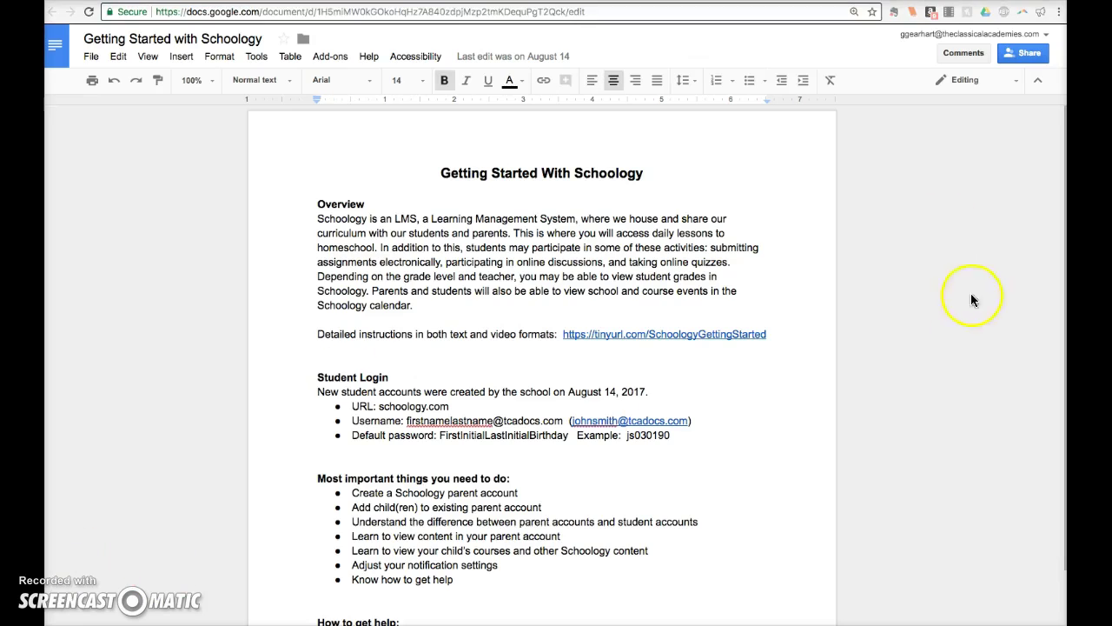
{"action": "left_click", "coordinate": [943, 230]}
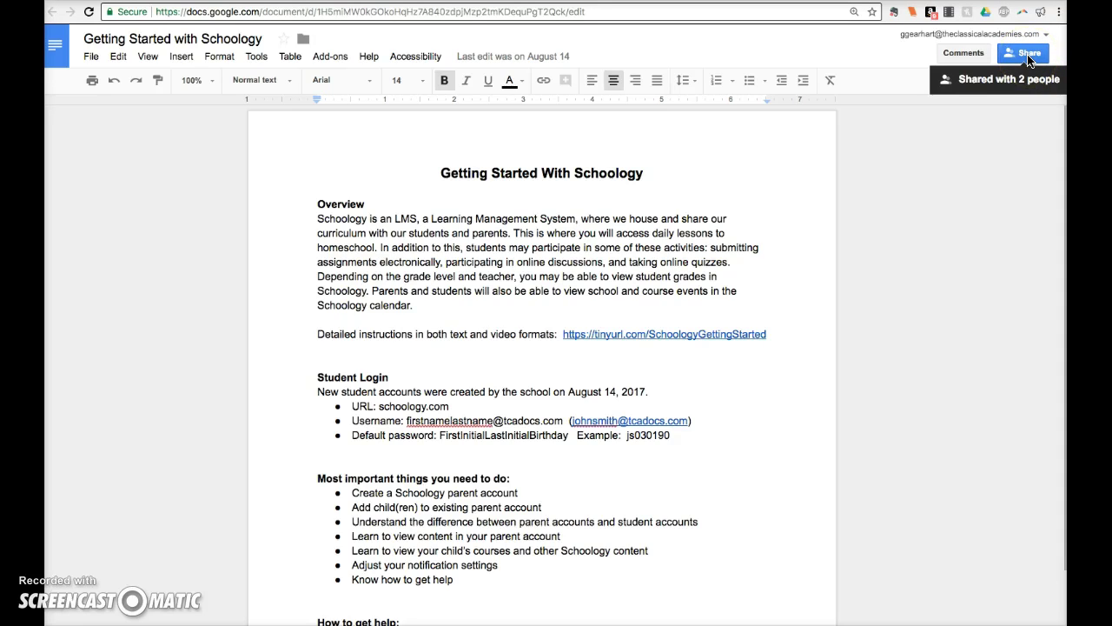
{"action": "left_click", "coordinate": [973, 159]}
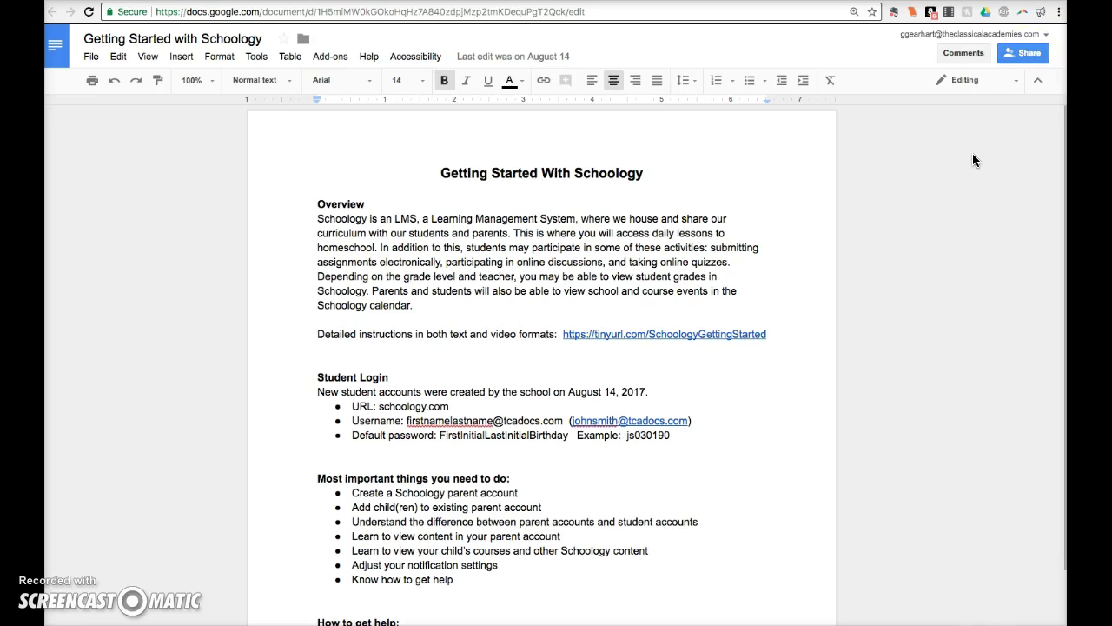
In the advanced sharing settings, prevent editors from changing access and adding new people, and open the link sharing options
{"action": "left_click", "coordinate": [1015, 55]}
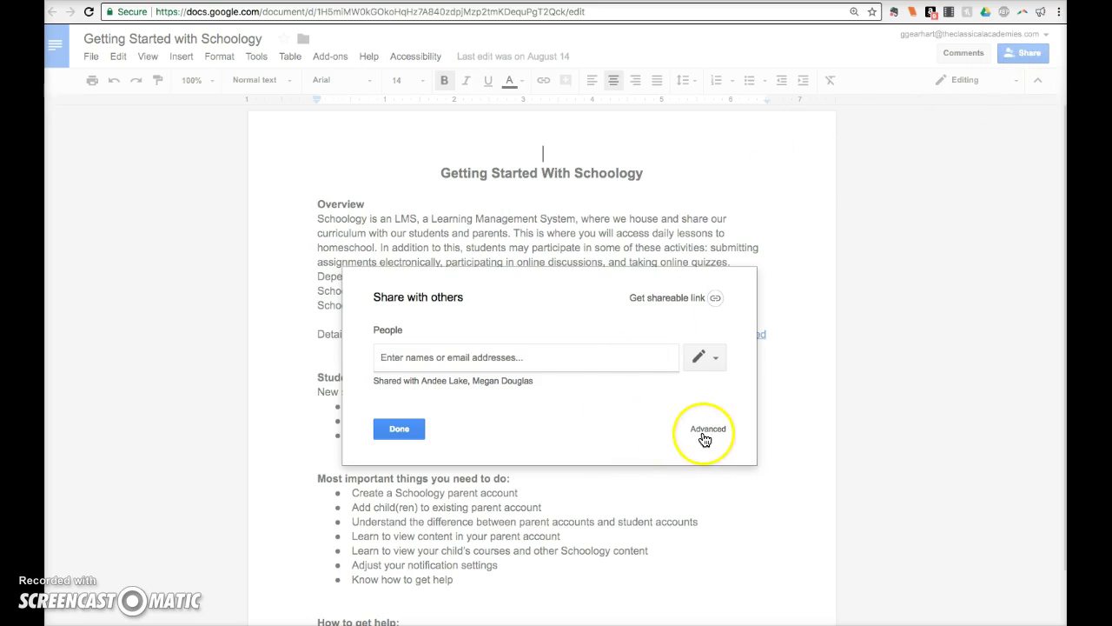
{"action": "left_click", "coordinate": [706, 430]}
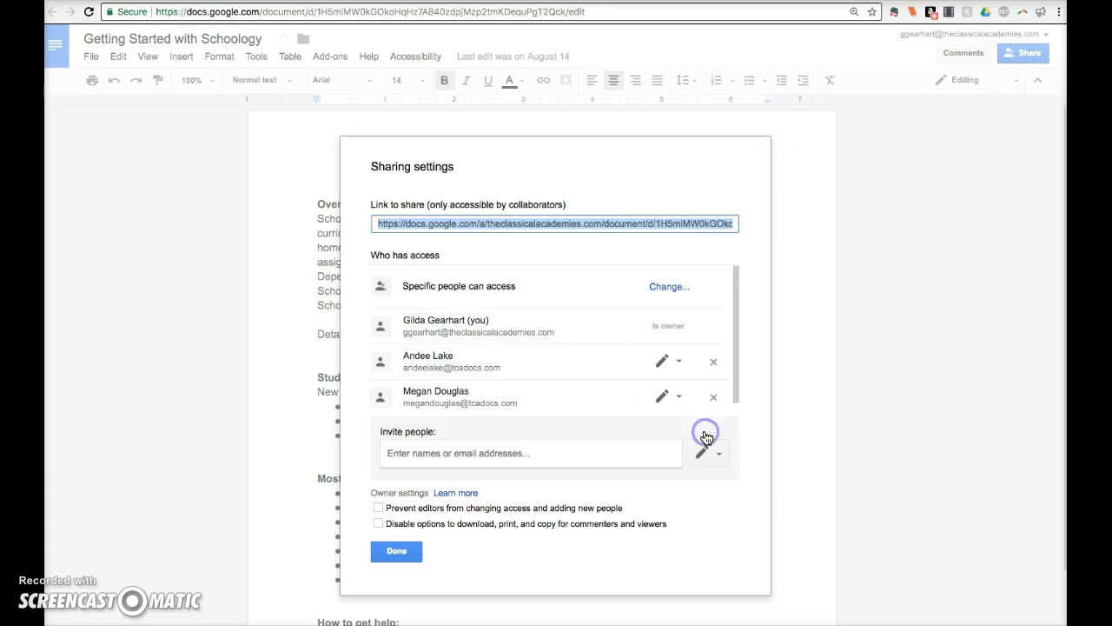
{"action": "left_click", "coordinate": [377, 507]}
{"action": "left_click", "coordinate": [402, 552]}
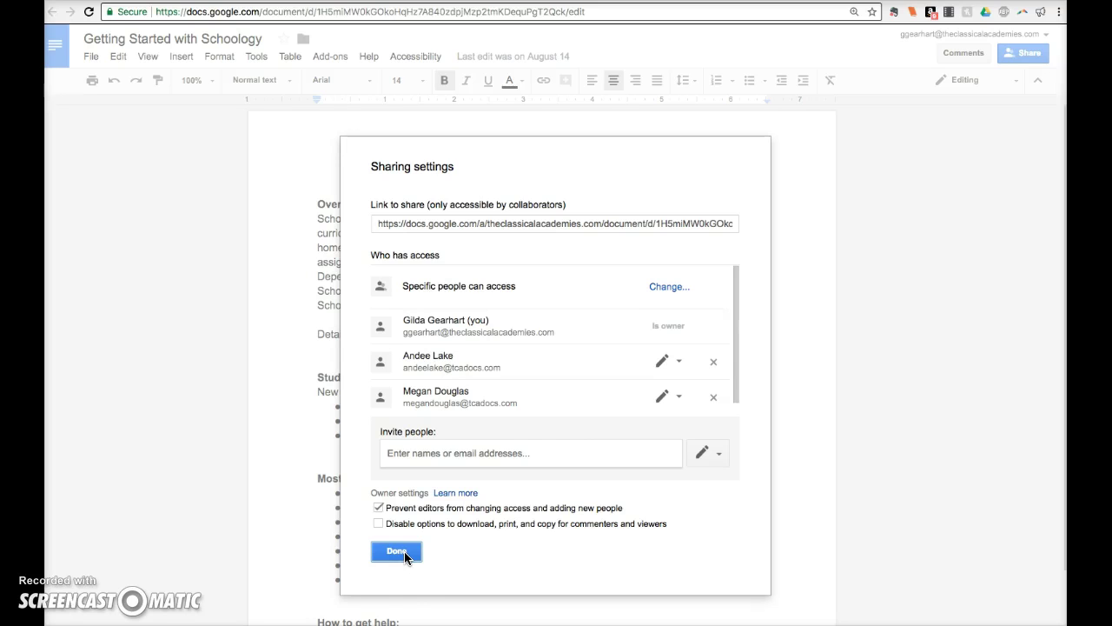
{"action": "left_click", "coordinate": [669, 288]}
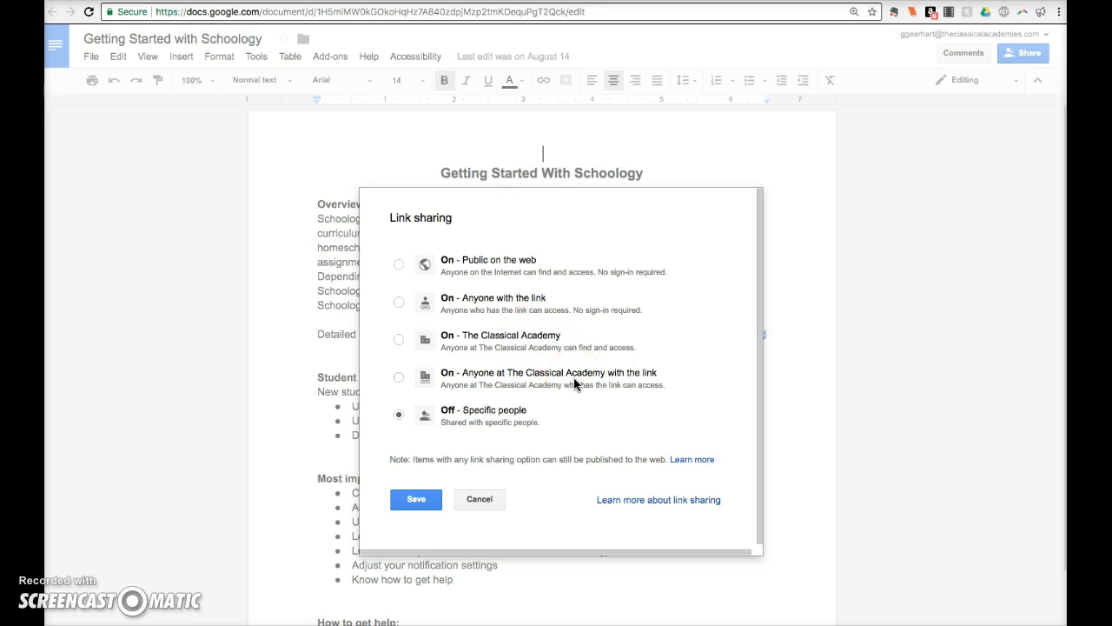
{"action": "left_click", "coordinate": [399, 302]}
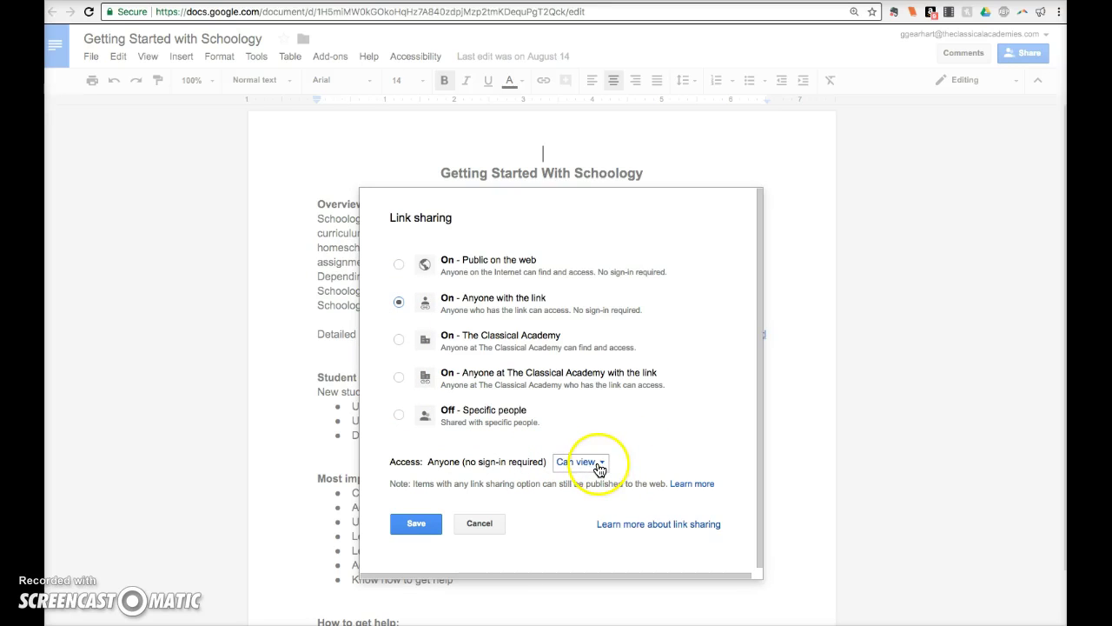
{"action": "left_click", "coordinate": [598, 467]}
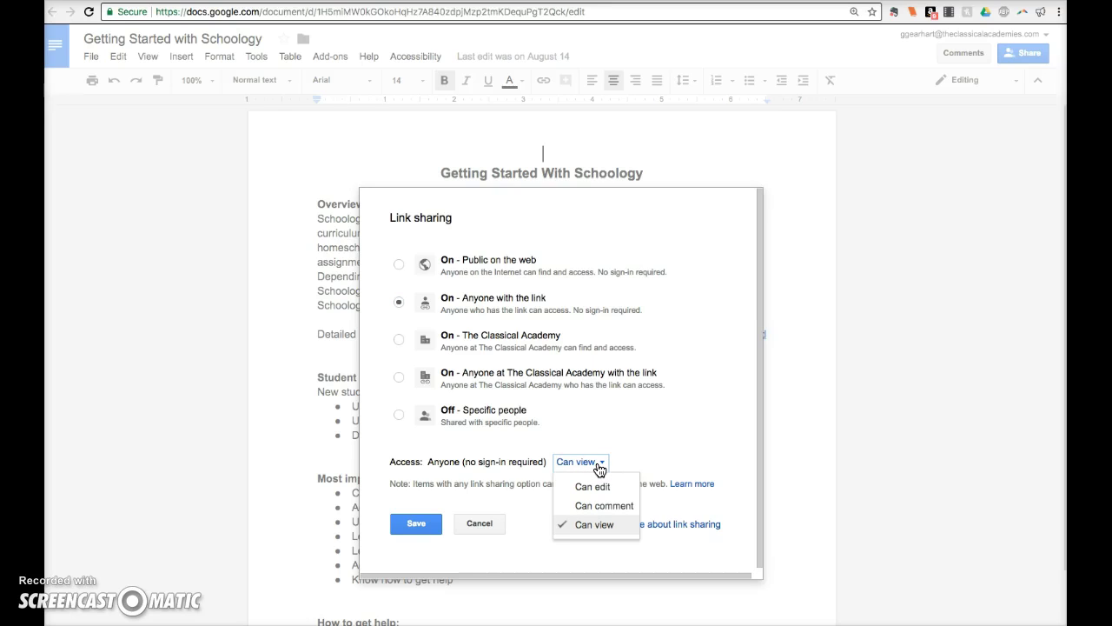
{"action": "left_click", "coordinate": [675, 417]}
{"action": "left_click", "coordinate": [410, 499]}
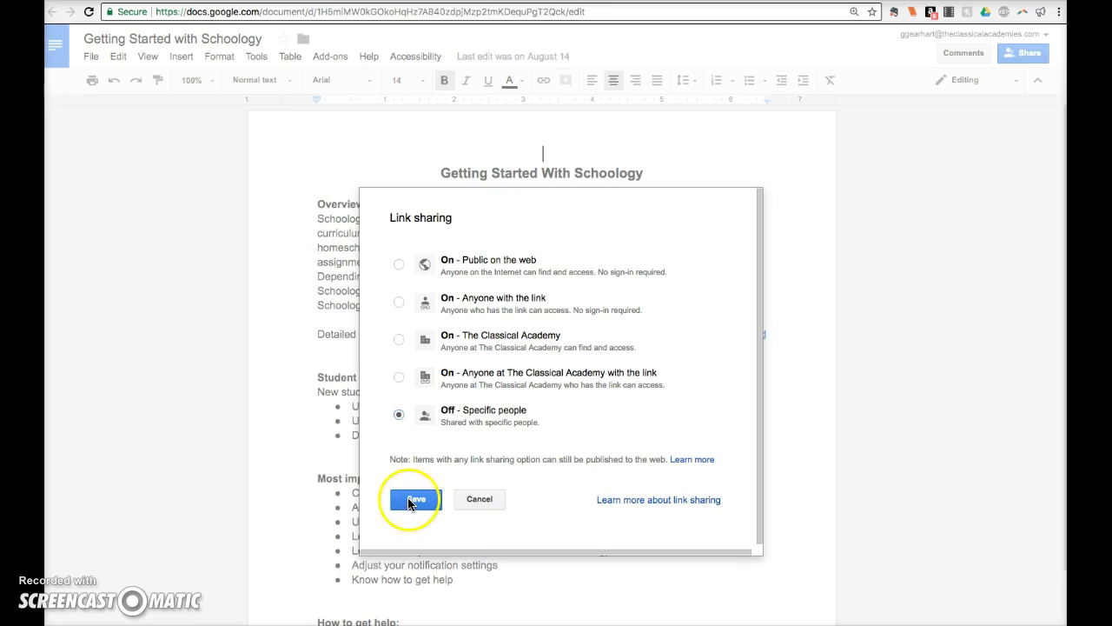
Set link sharing to Anyone with the link with Can view access, save it, and close the sharing settings
{"action": "left_click", "coordinate": [399, 304]}
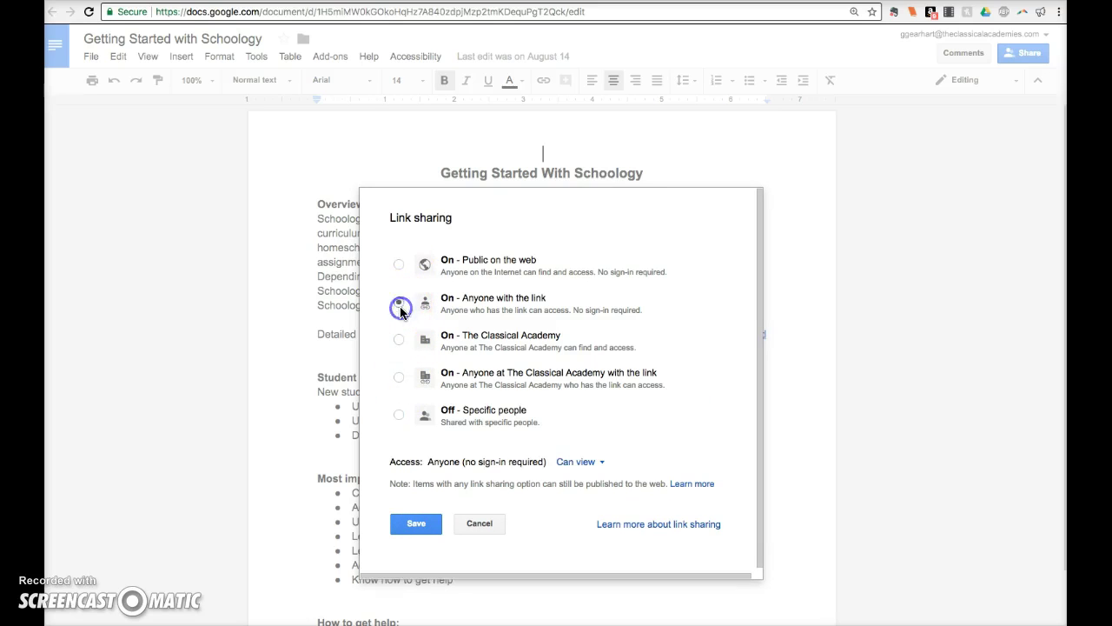
{"action": "left_click", "coordinate": [422, 523]}
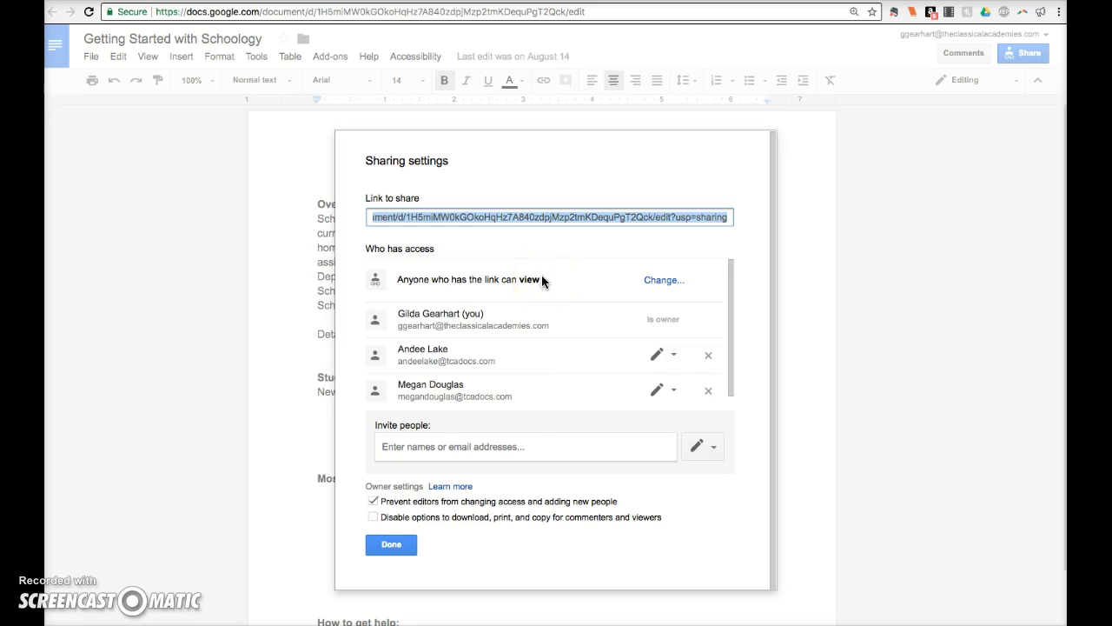
{"action": "left_click", "coordinate": [398, 546]}
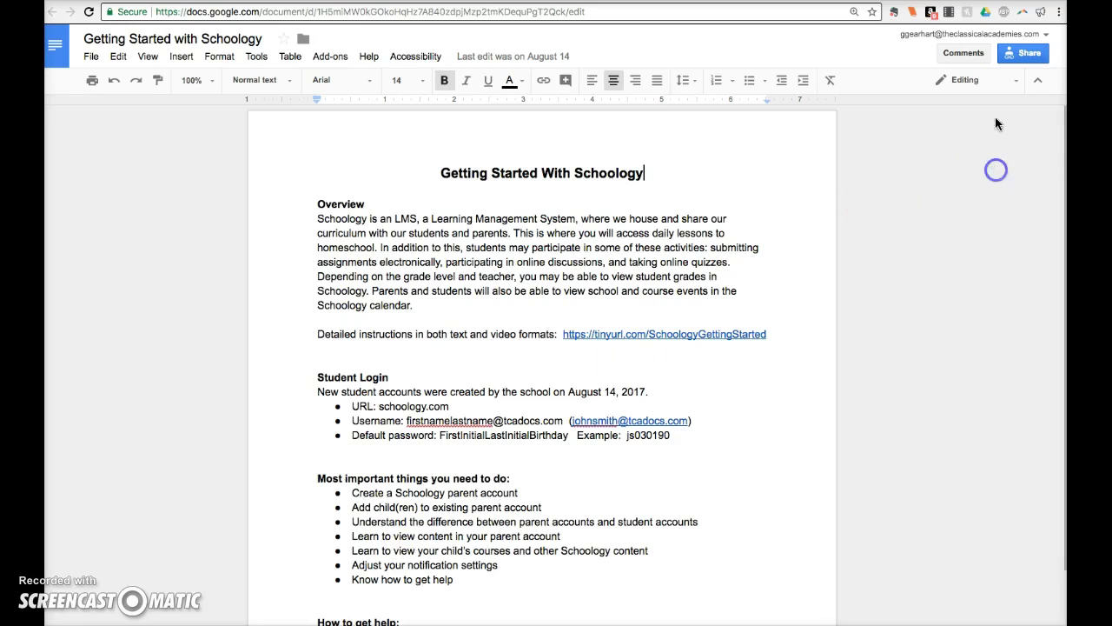
Select the shared document's full web address in the browser
{"action": "mouse_move", "coordinate": [1017, 56]}
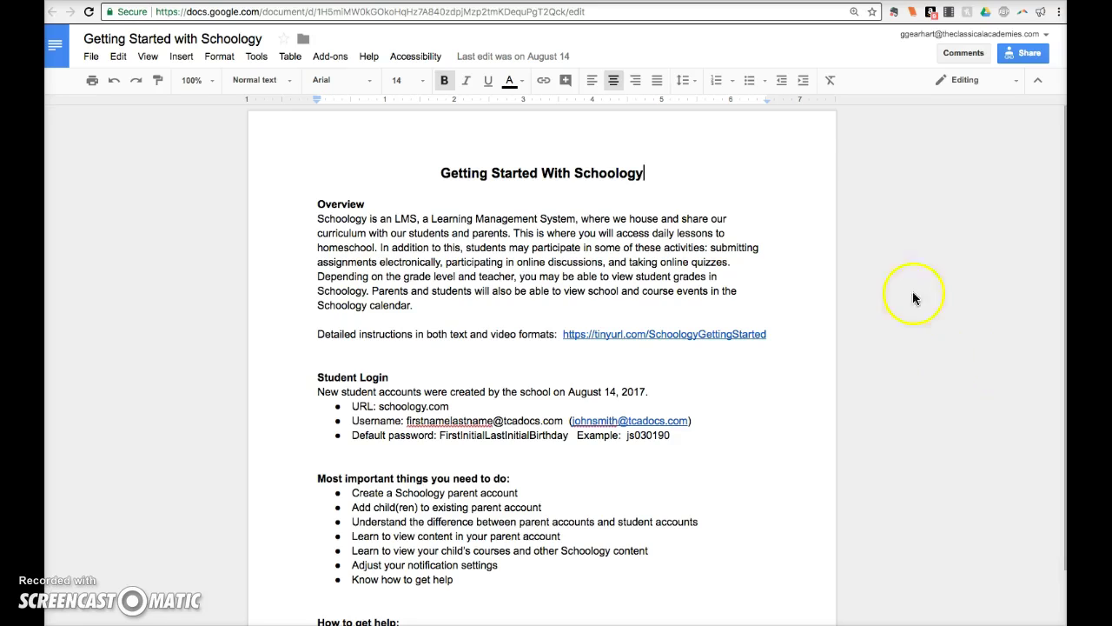
{"action": "left_click", "coordinate": [769, 13]}
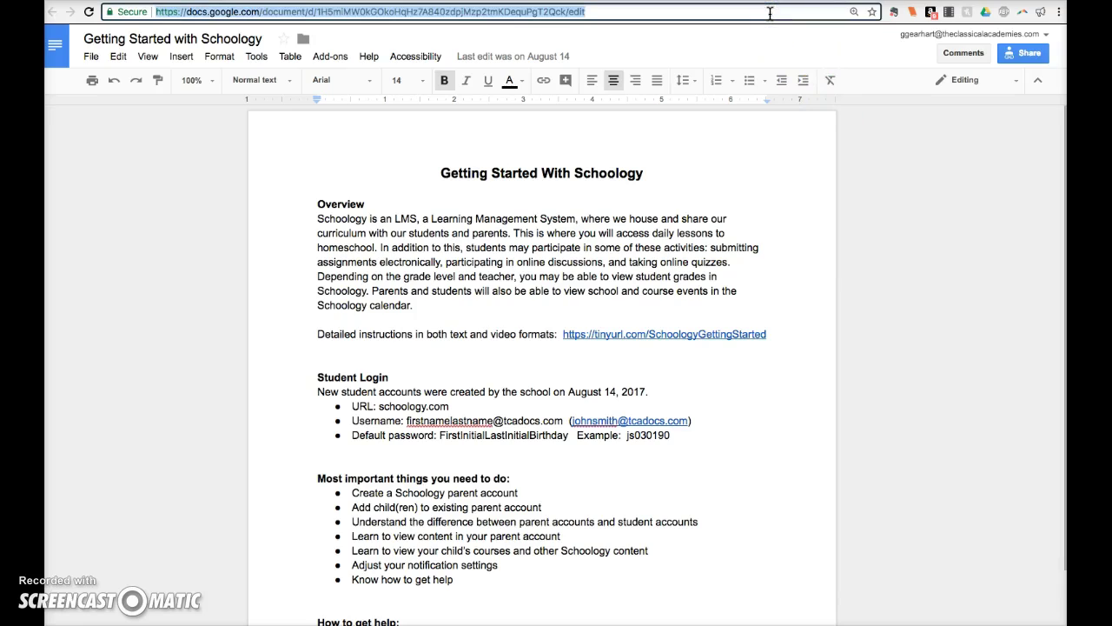